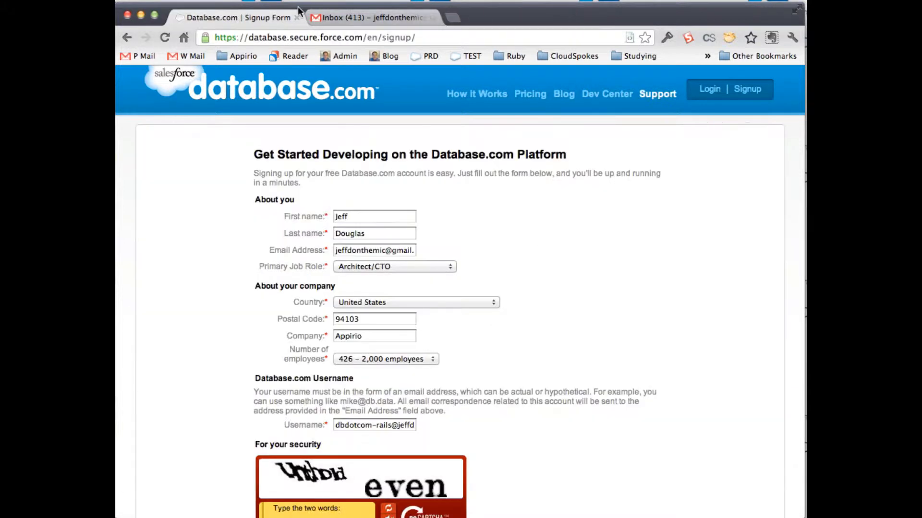
Review the filled-in signup form, accept the Master Subscription Agreement and supplemental terms, and submit the signup
scroll(236, 168, down, 2)
scroll(236, 166, down, 3)
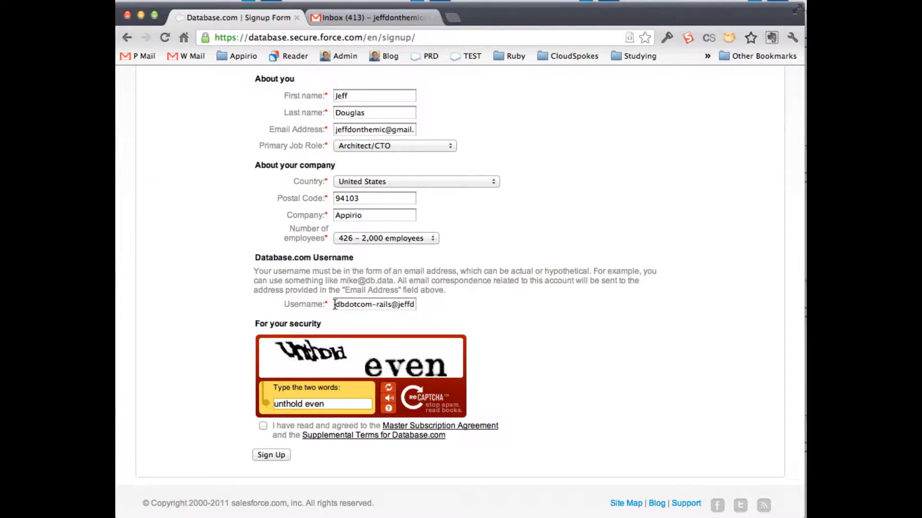
drag(334, 305, 371, 305)
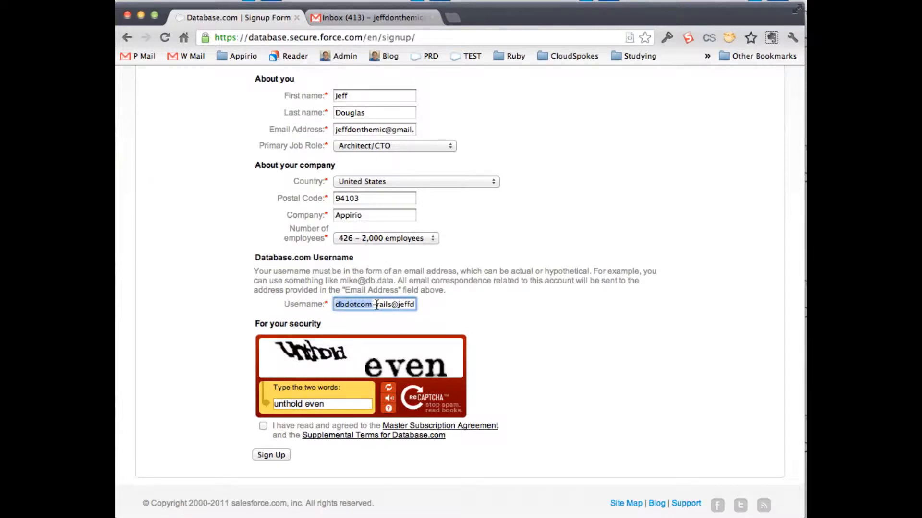
click(376, 305)
click(263, 426)
click(270, 454)
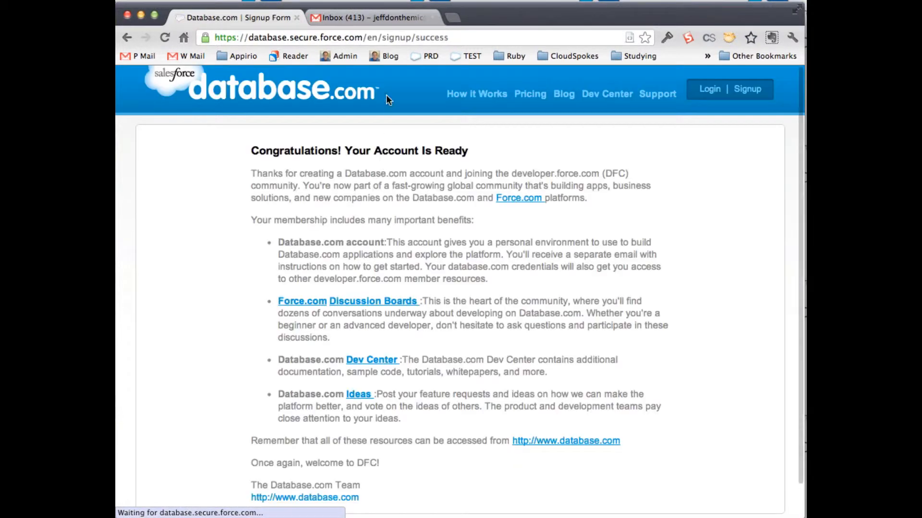
Switch to Gmail, view the Welcome to Database.com email, and follow the login link in the database.com Login Information email
click(381, 19)
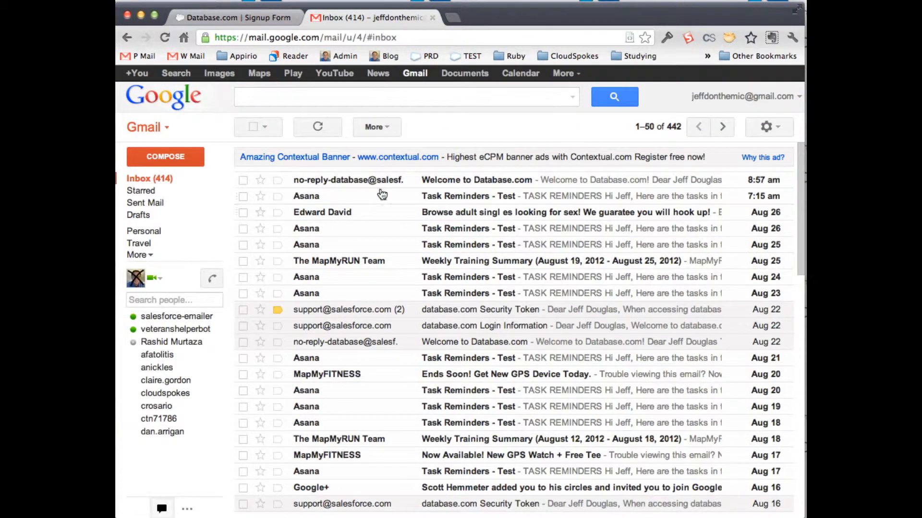
click(462, 183)
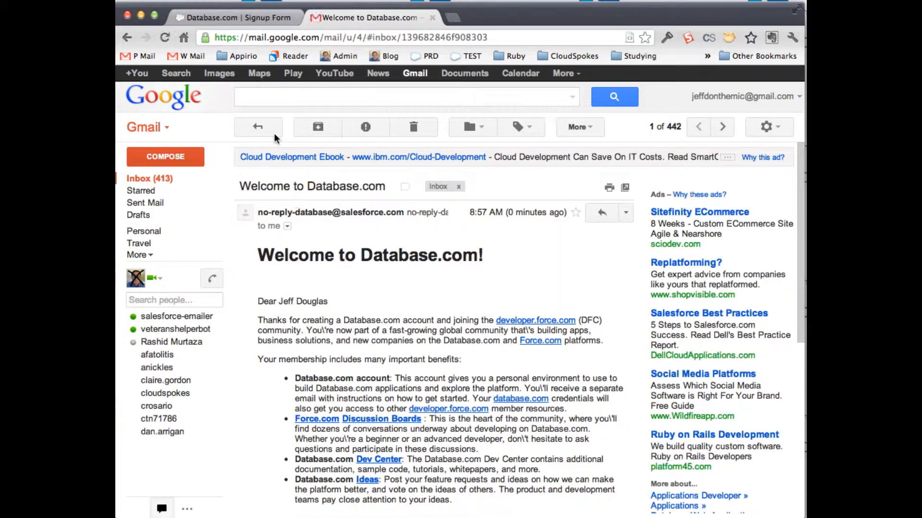
click(271, 126)
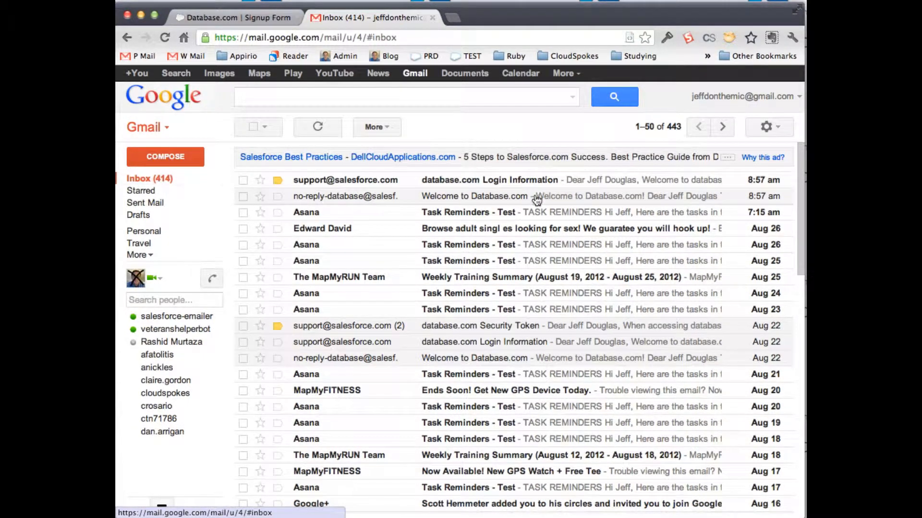
click(548, 181)
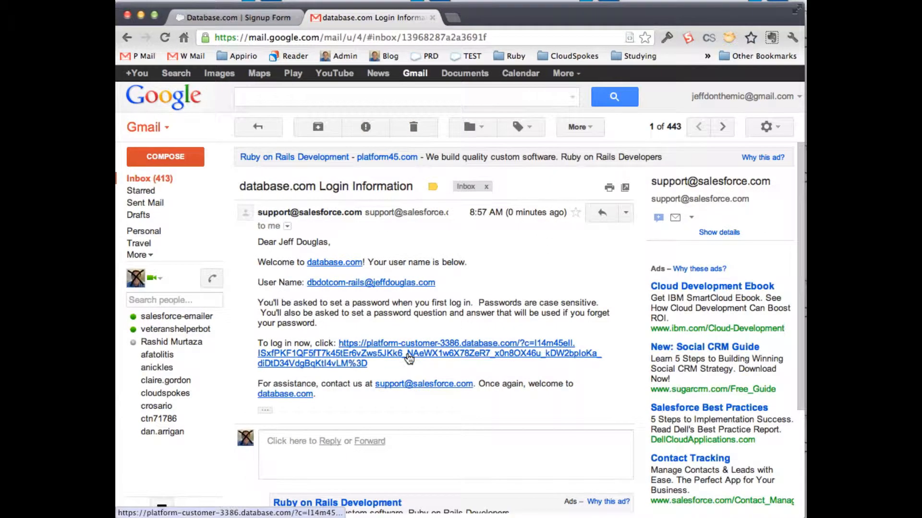
click(387, 346)
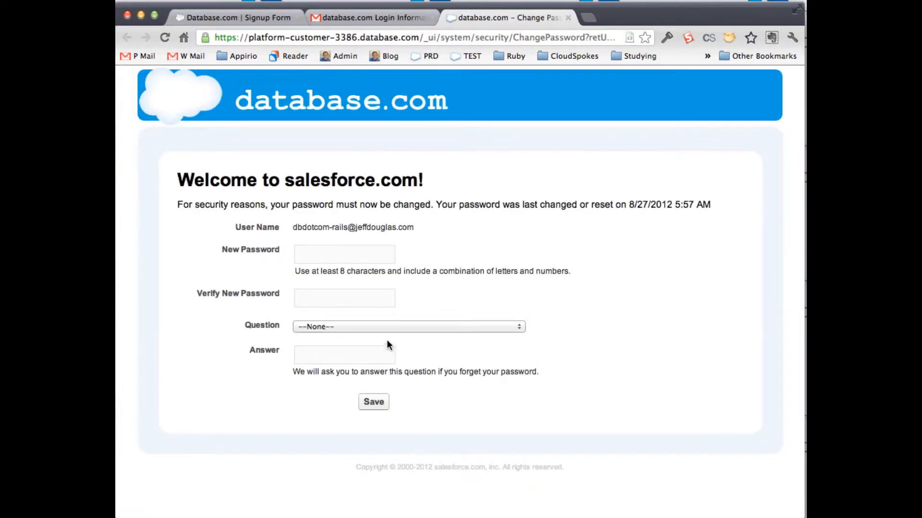
click(607, 2)
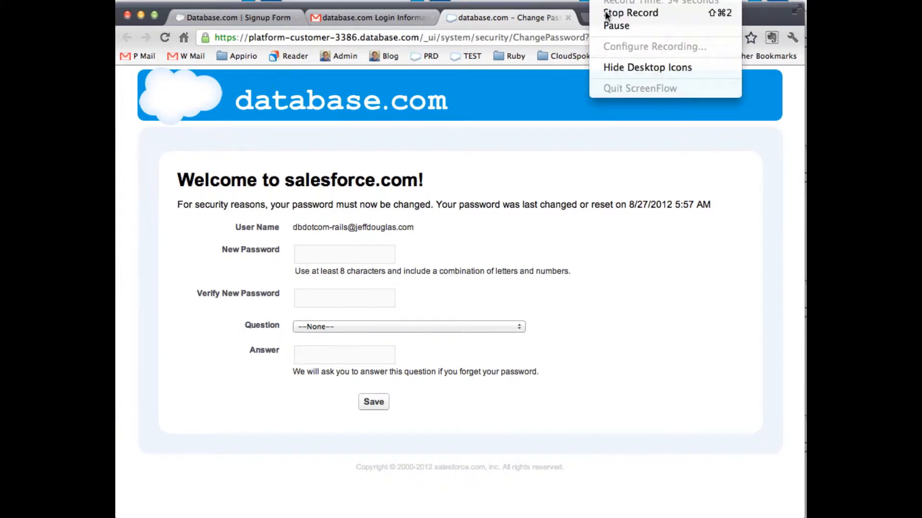
click(616, 23)
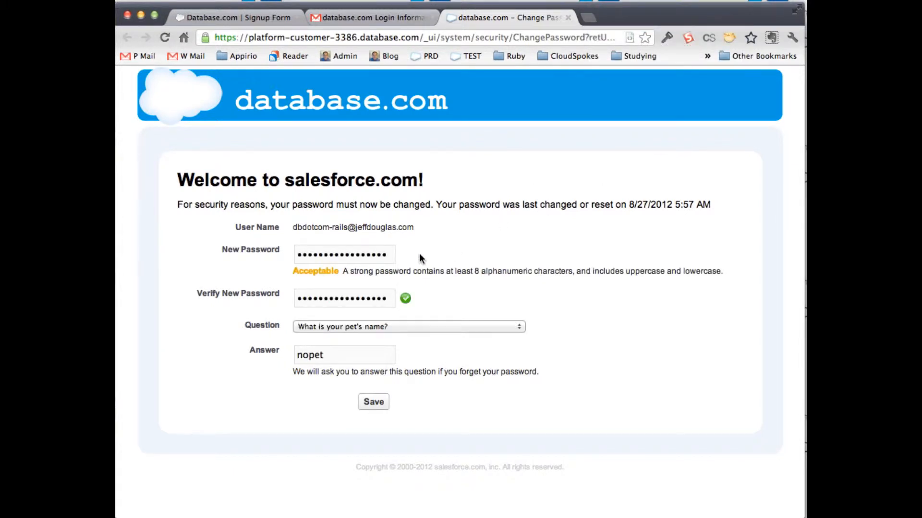
Save the new password and security question, and dismiss the 1Password offer to store the login
click(375, 406)
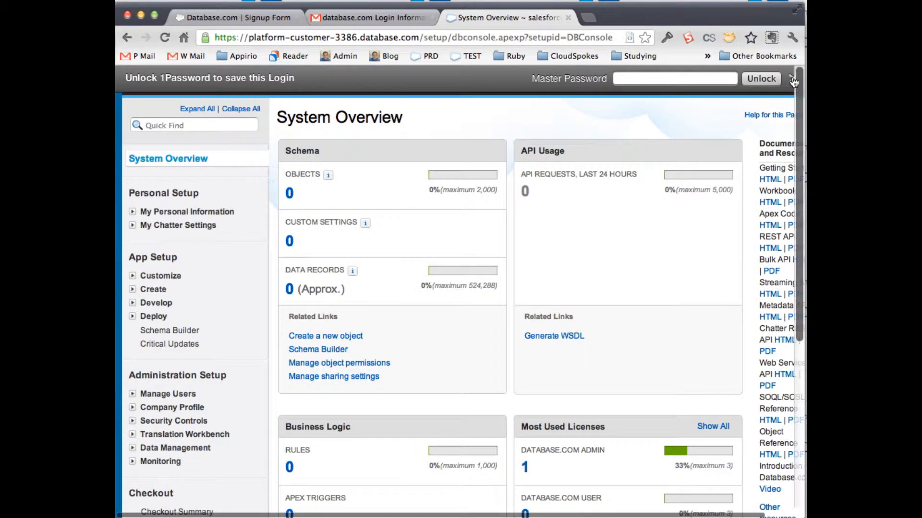
click(793, 81)
Check the Gmail inbox for new database.com messages and return to the System Overview page
click(337, 16)
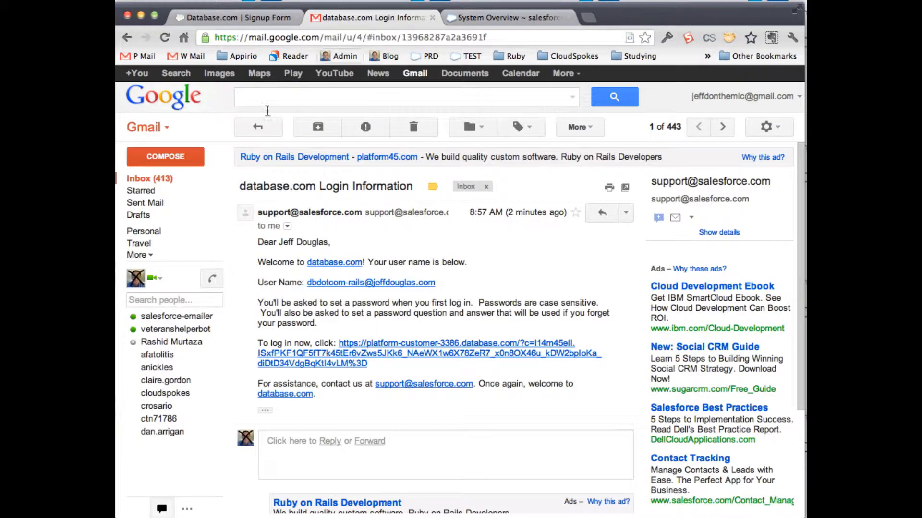
click(143, 178)
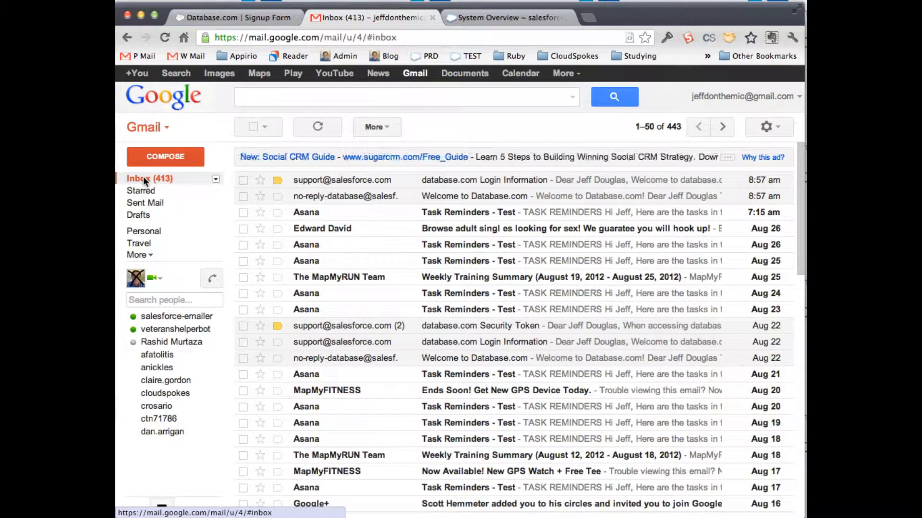
click(494, 18)
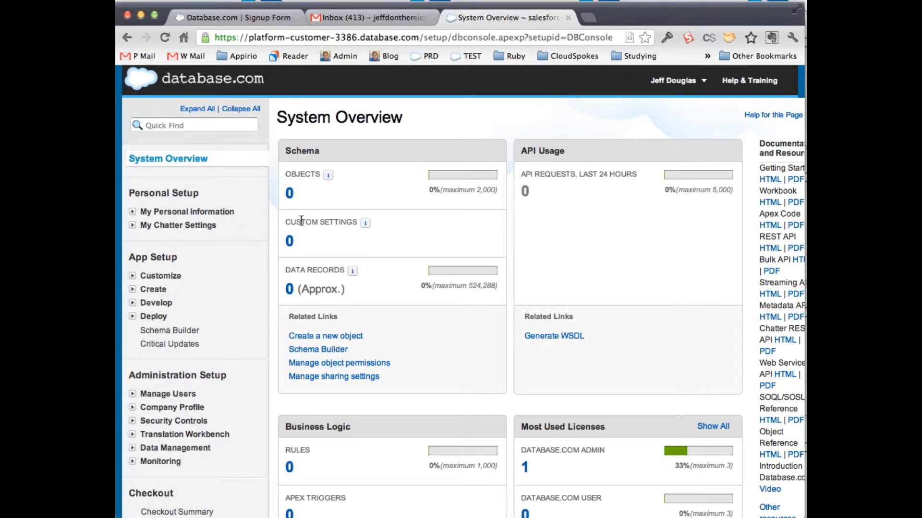
Look over the System Overview page, search the setup options for "remote", and open Remote Access
scroll(298, 226, down, 3)
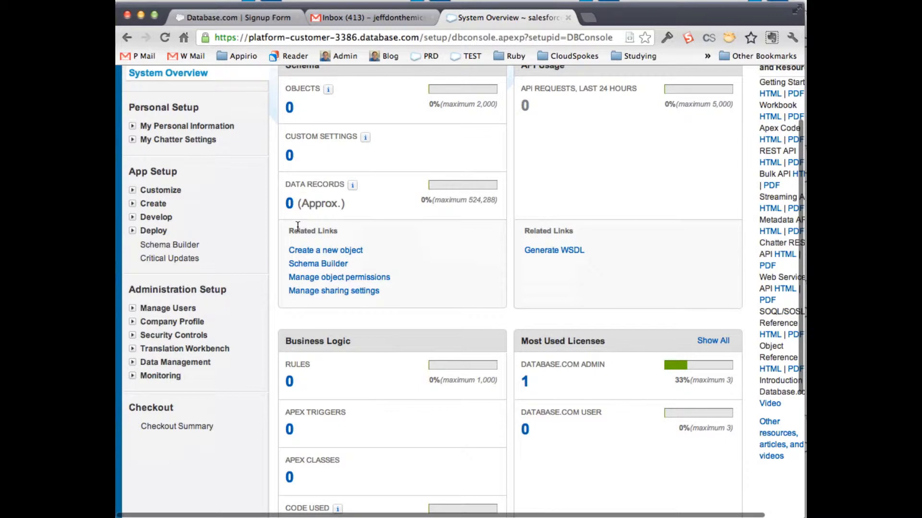
scroll(275, 212, up, 3)
click(202, 125)
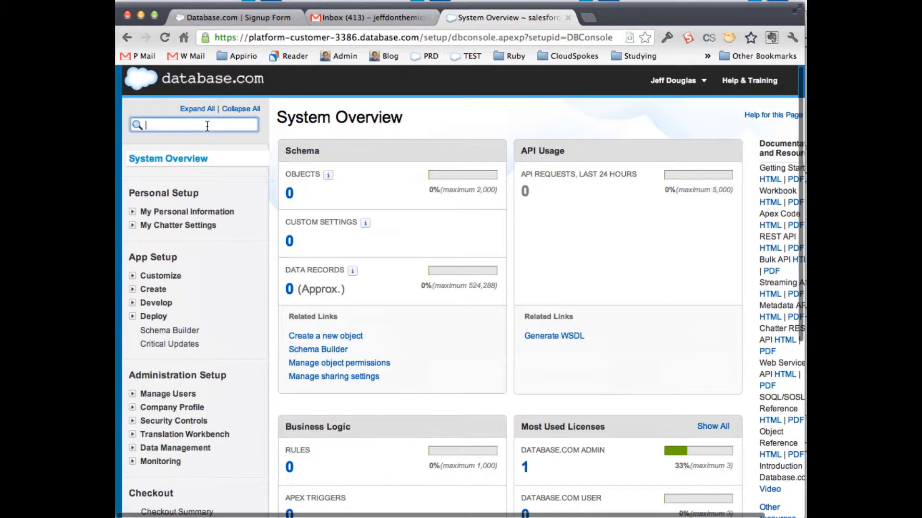
text(remote)
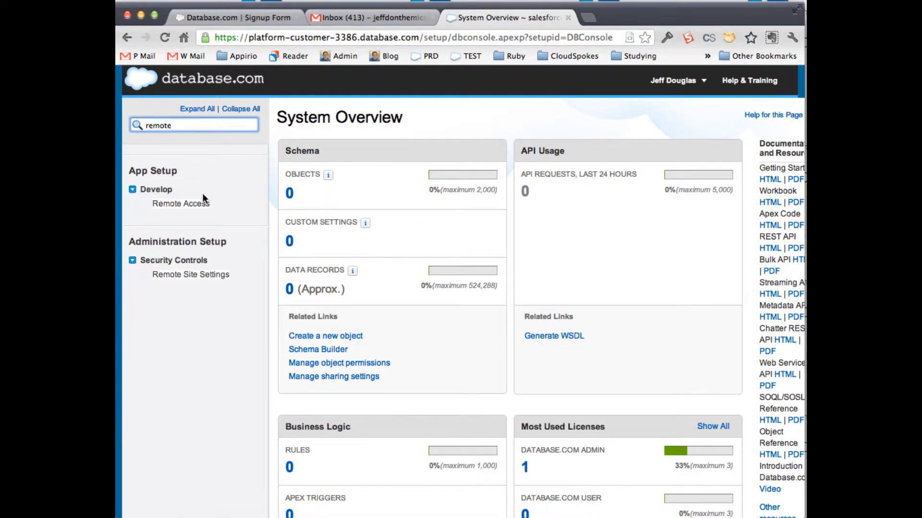
click(203, 204)
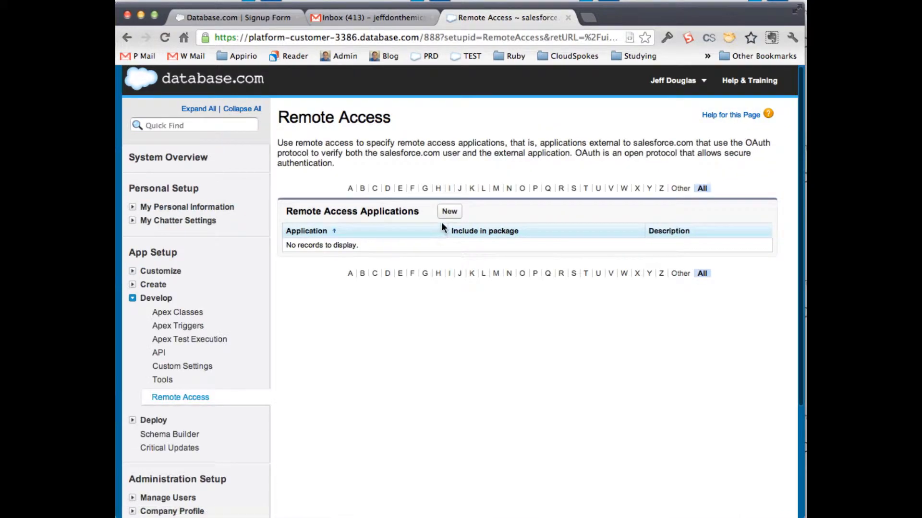
Start a new remote access application and name it Rails Databasedotcom Dem
click(449, 213)
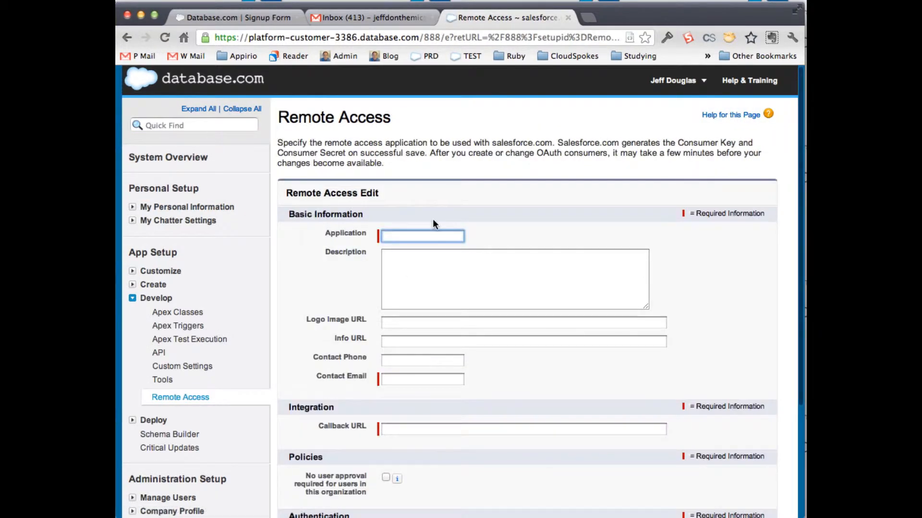
text(Rails DAtaba)
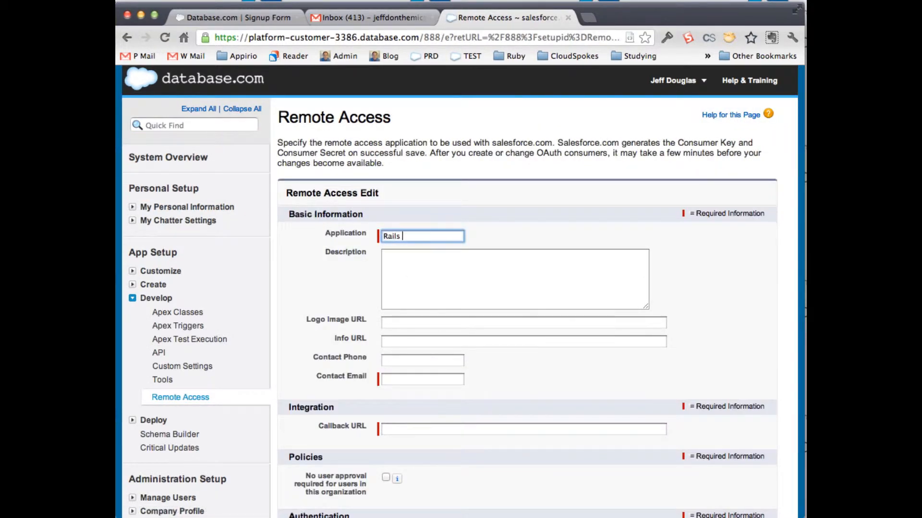
key(BackSpace)
key(BackSpace)
key(BackSpace)
key(BackSpace)
key(BackSpace)
text(atabasedotcom Demo)
Fill in the contact email for the remote access application from the suggested addresses
click(418, 383)
text(jeff)
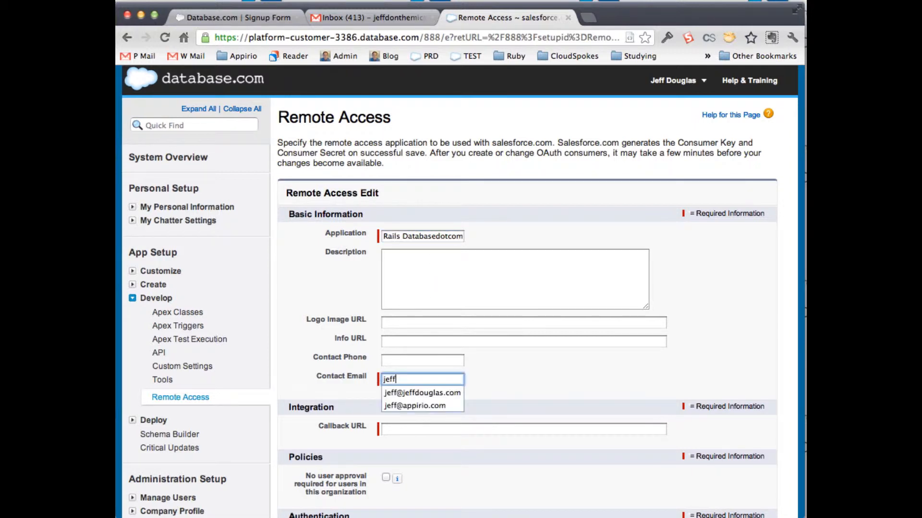
key(Down)
key(Down)
key(Tab)
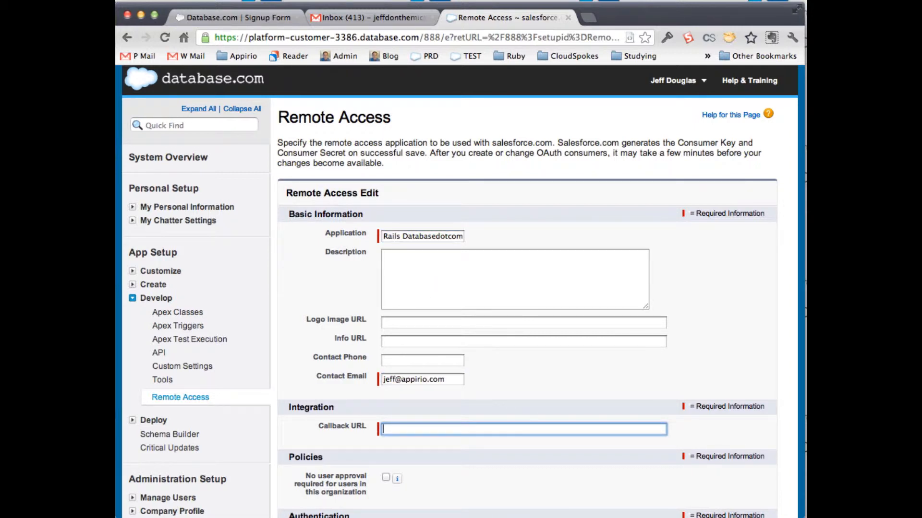
text(http)
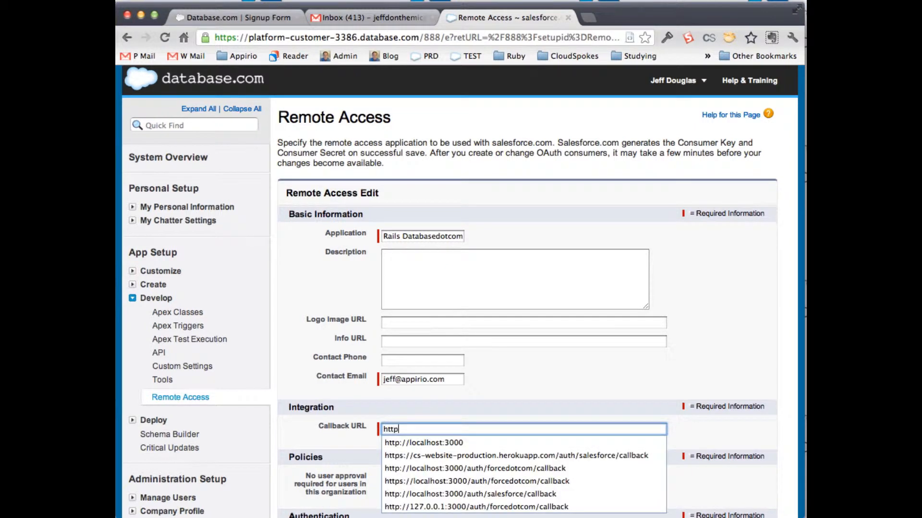
key(Down)
key(Return)
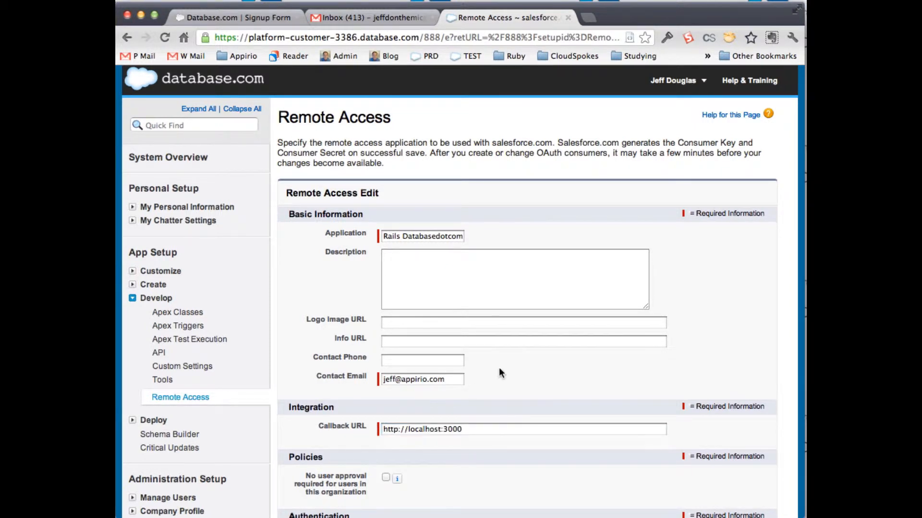
scroll(499, 367, down, 3)
click(441, 422)
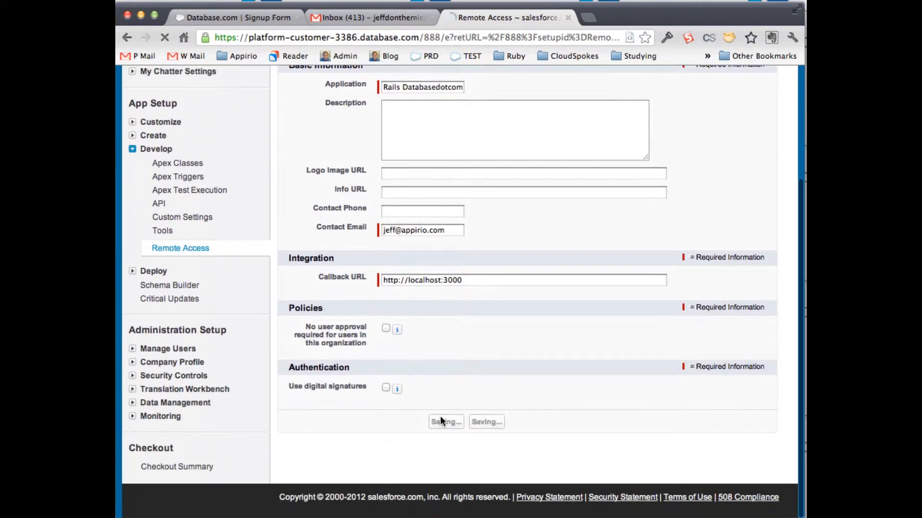
Examine the consumer key and consumer secret entries in the application's authentication details
drag(374, 411, 518, 429)
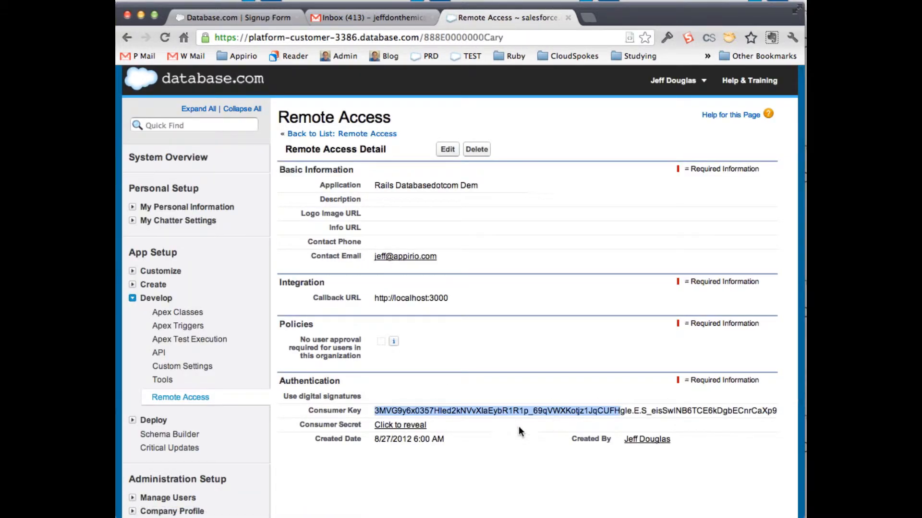
click(468, 434)
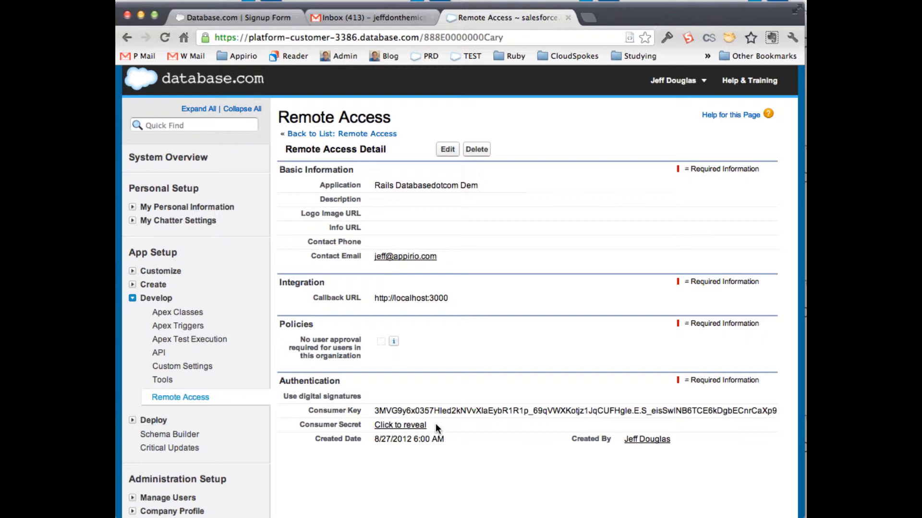
Start a new custom object with the label Account and the plural label Accounts
click(132, 299)
click(132, 285)
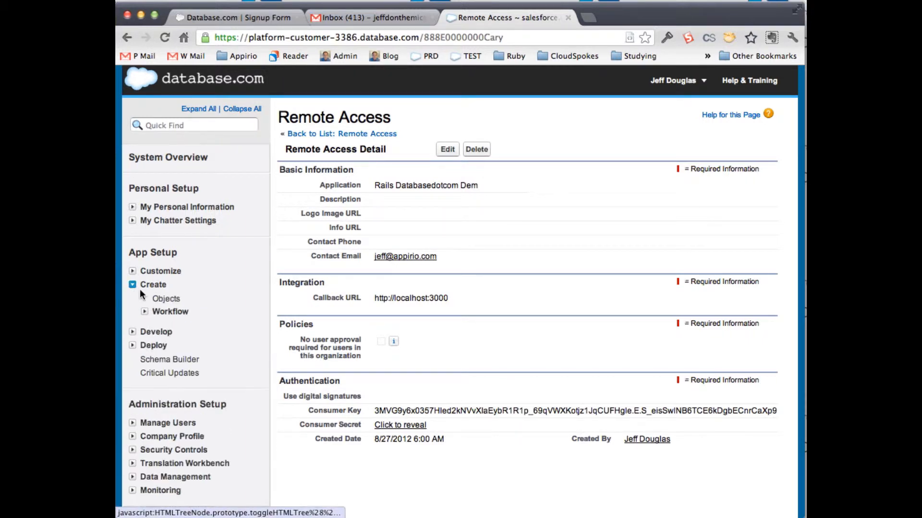
click(166, 299)
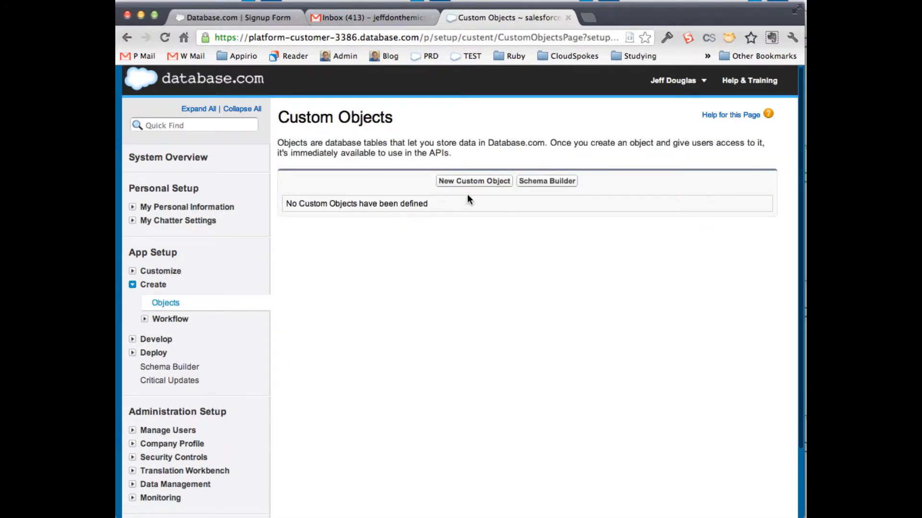
click(473, 182)
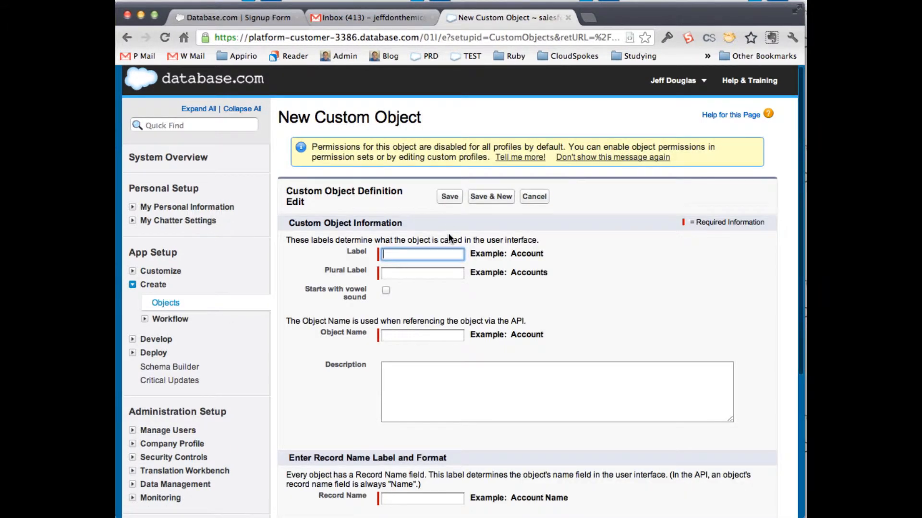
text(Account)
key(Tab)
text(Ac)
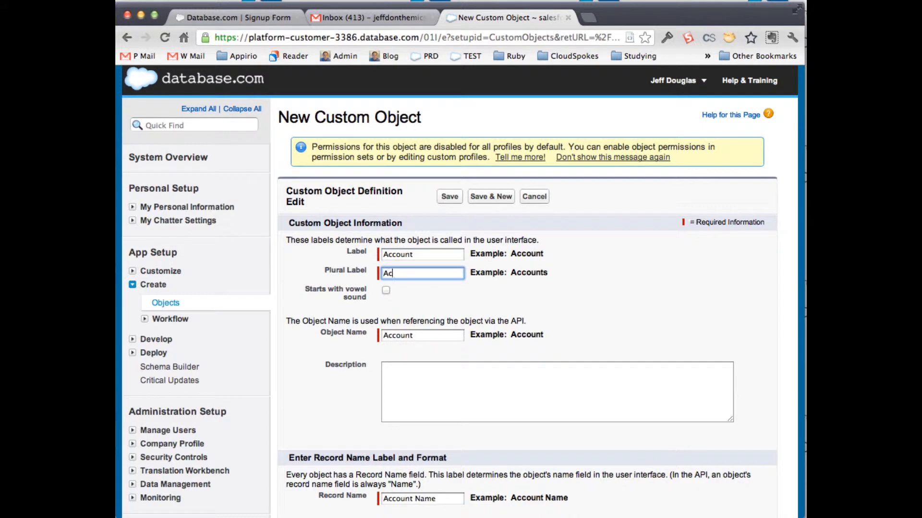
text(counts)
click(587, 258)
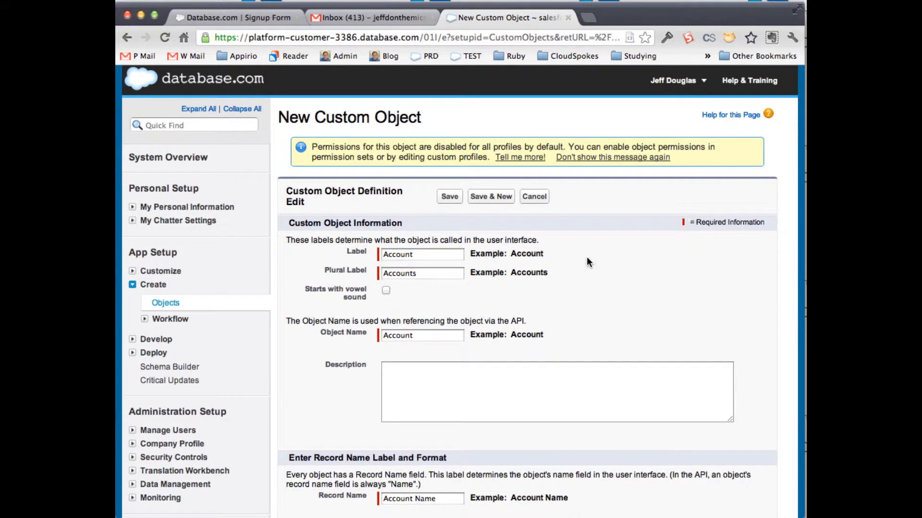
Shorten the object's record name label to Name and save the custom object
scroll(586, 258, down, 5)
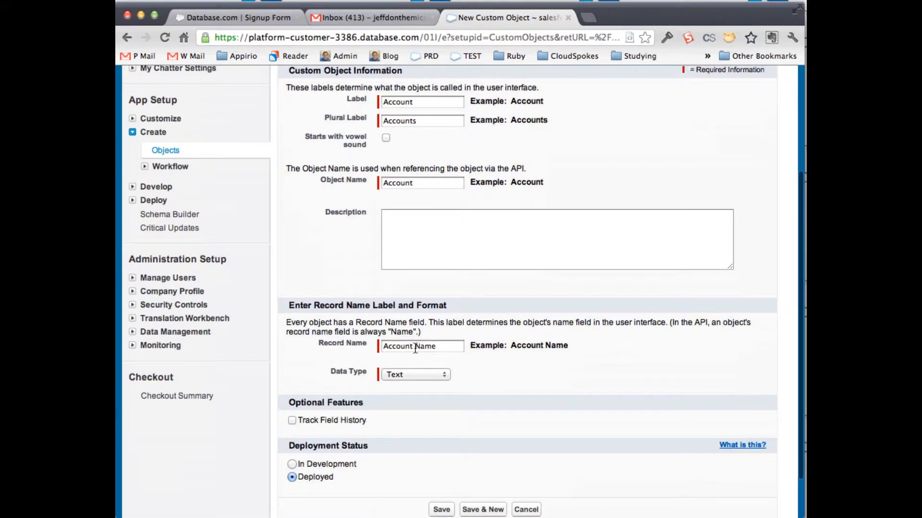
click(416, 347)
key(super+shift+Left)
key(BackSpace)
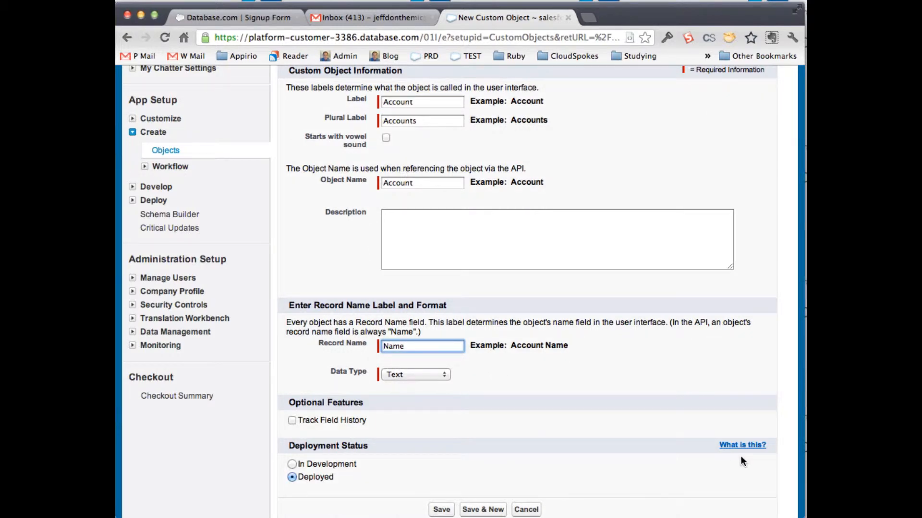
scroll(555, 439, down, 2)
click(442, 449)
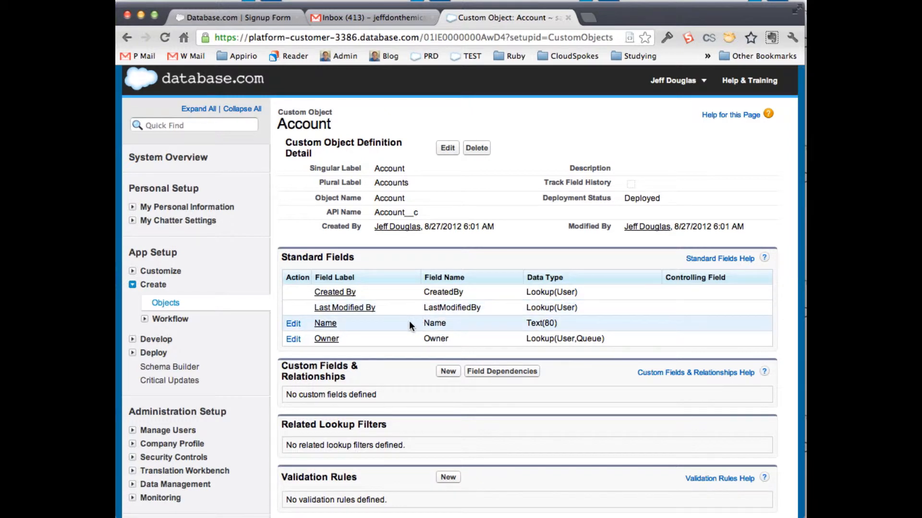
Start a new custom field on the Account object with the Text data type
click(447, 373)
scroll(336, 312, down, 2)
scroll(335, 313, down, 5)
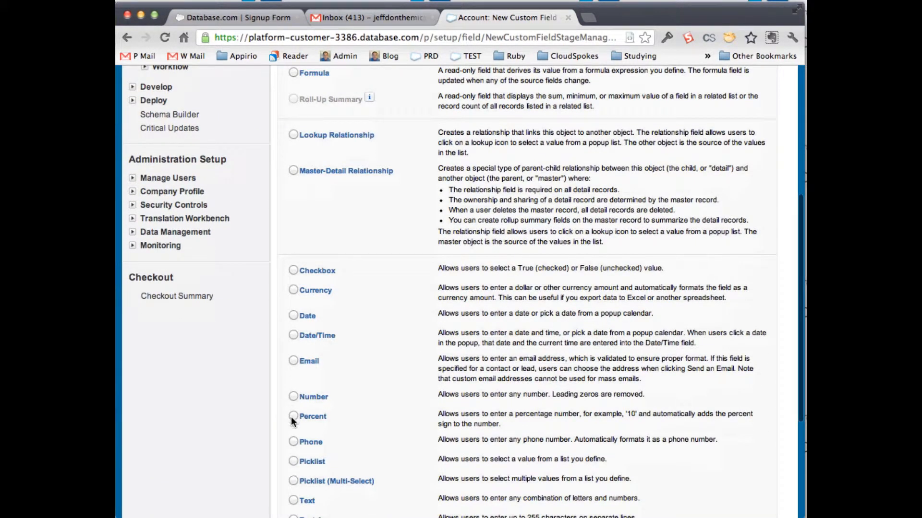
scroll(292, 441, down, 3)
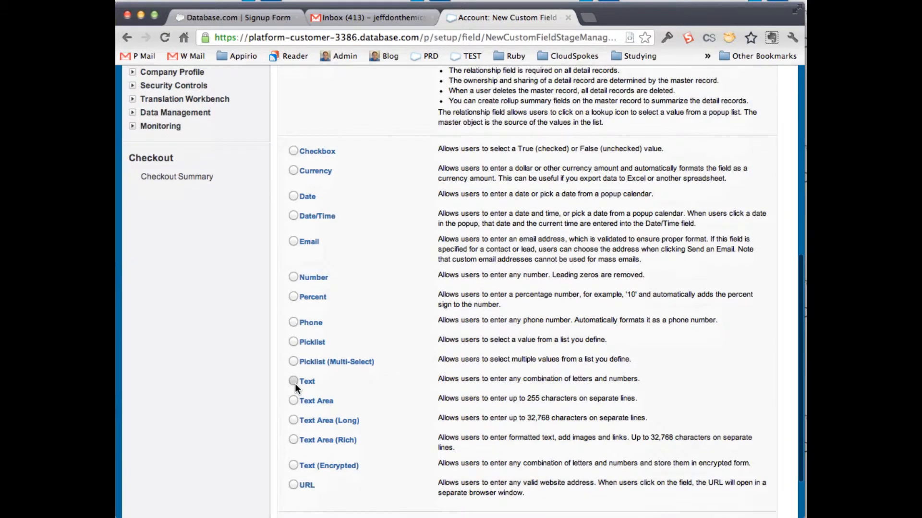
click(294, 381)
scroll(294, 384, down, 2)
click(725, 454)
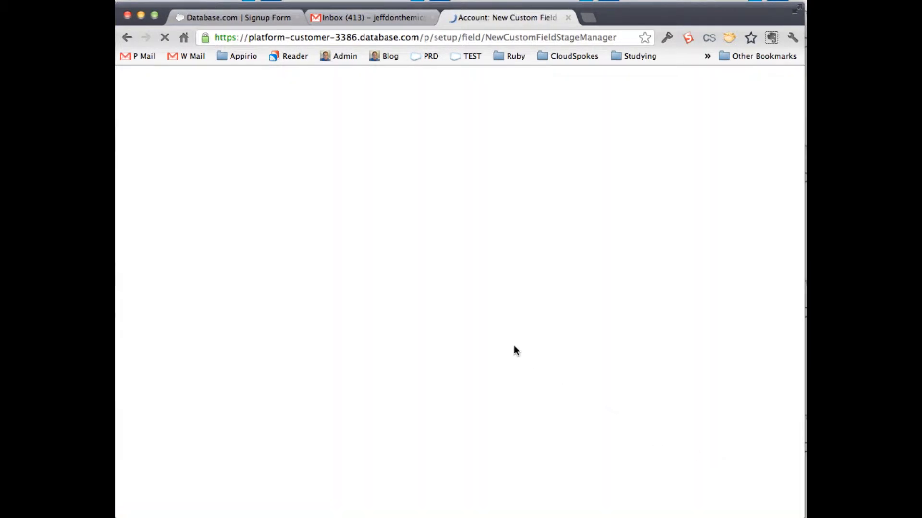
Label the text field City with a length of 50 and save it with the default field-level security
text(City)
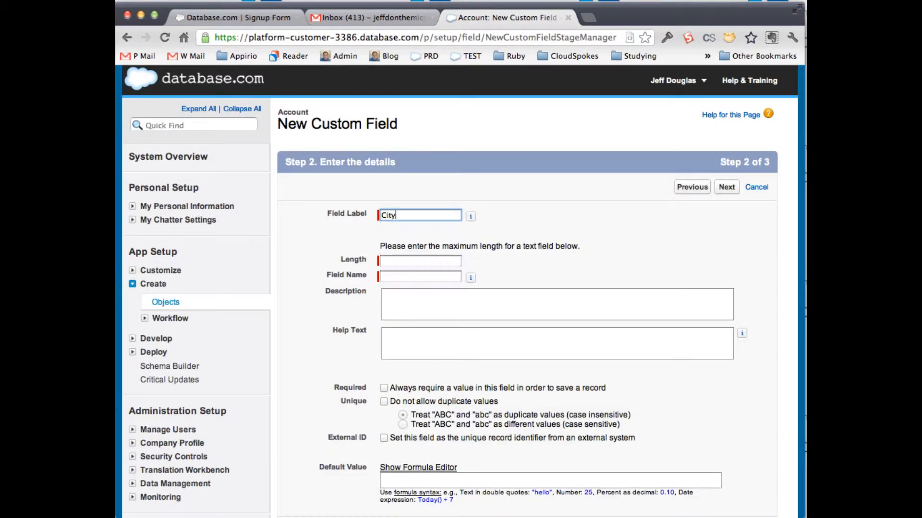
key(Tab)
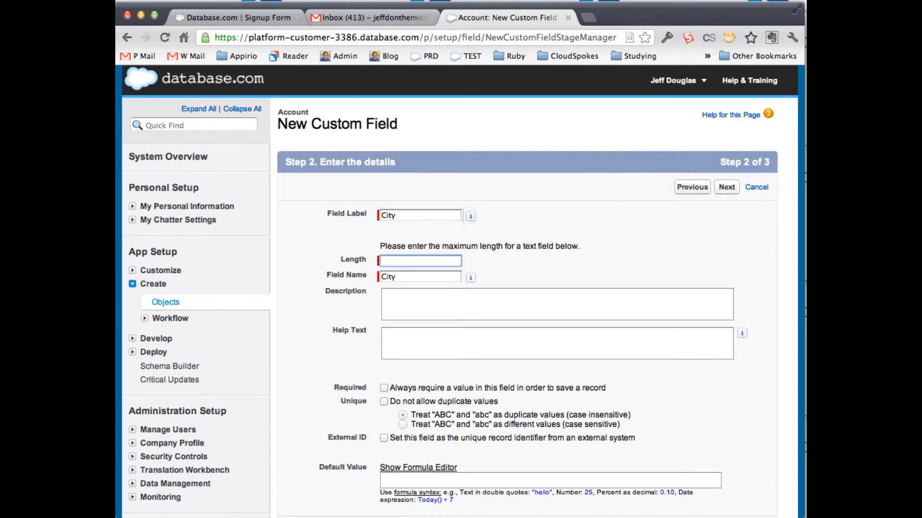
text(50)
key(Tab)
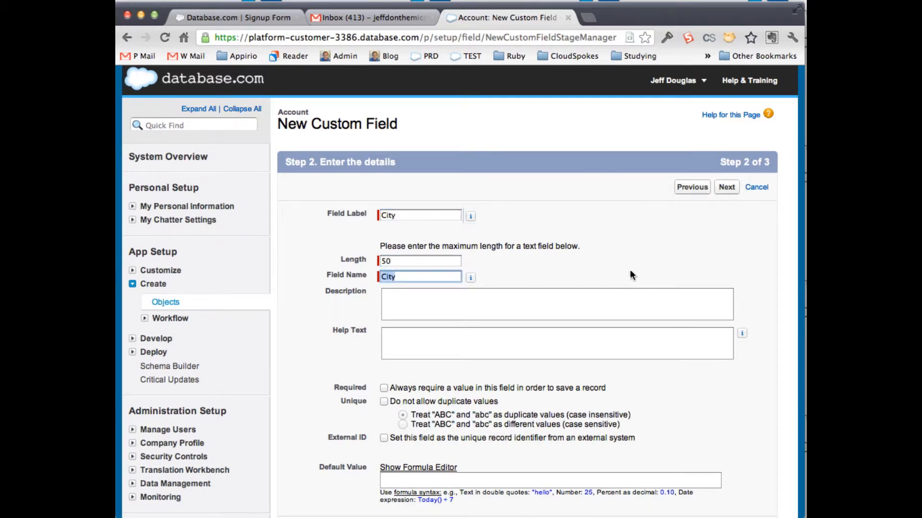
click(726, 188)
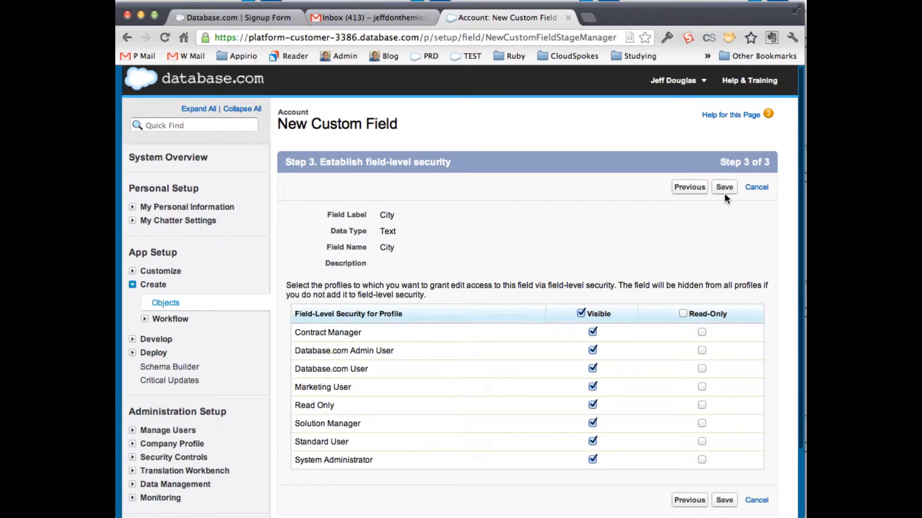
click(725, 191)
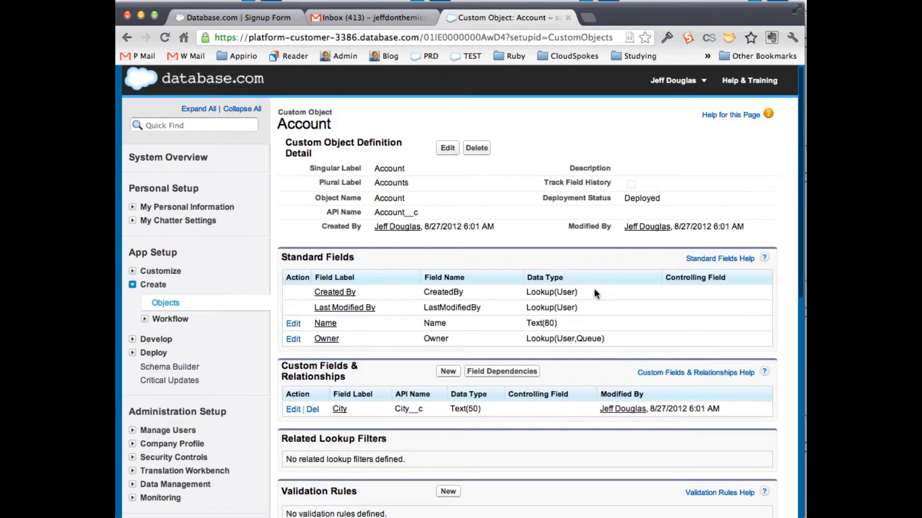
Compare the API name of the custom City field with the standard Name field on the Account object
double_click(422, 410)
double_click(434, 323)
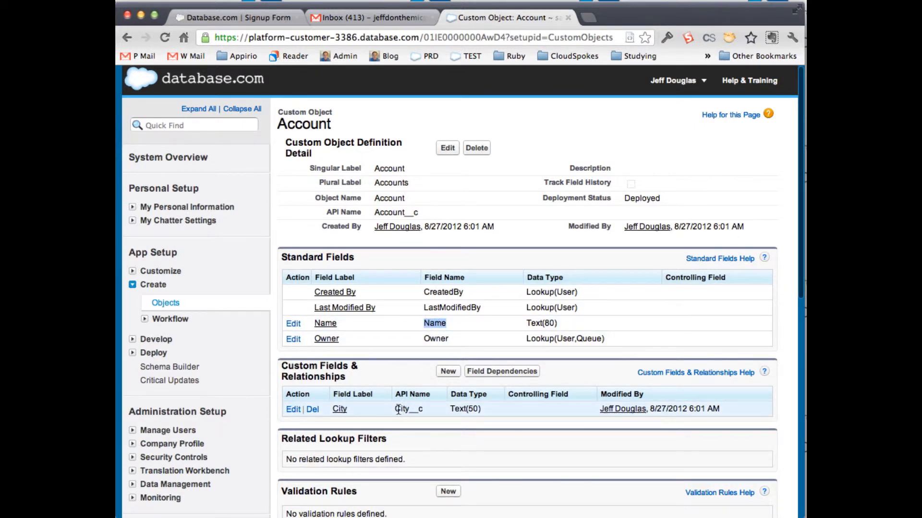
drag(395, 410, 420, 410)
scroll(420, 408, down, 2)
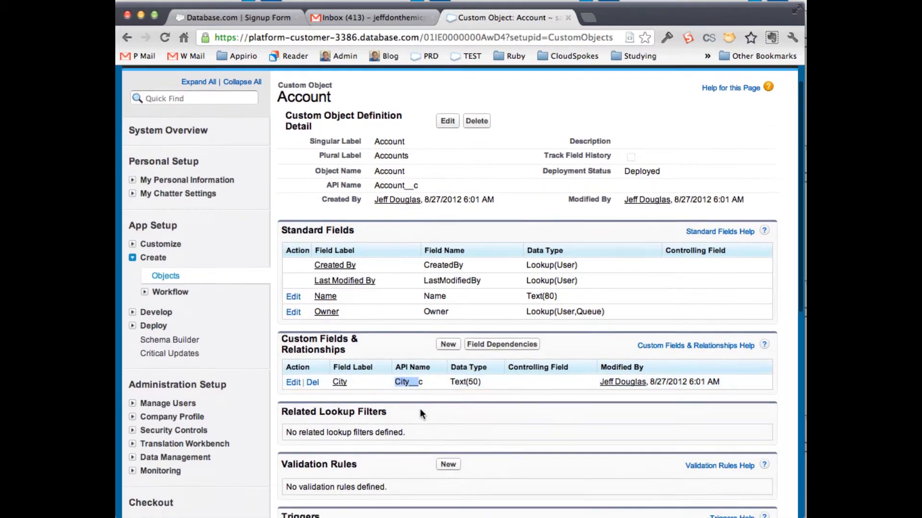
scroll(420, 408, up, 2)
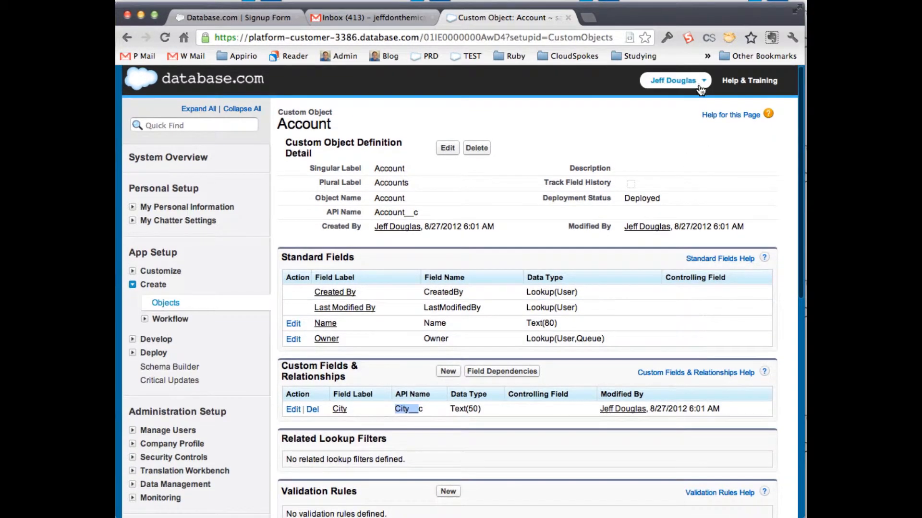
Open the Force.com Developer Console and decline the quick tour
click(699, 84)
click(666, 106)
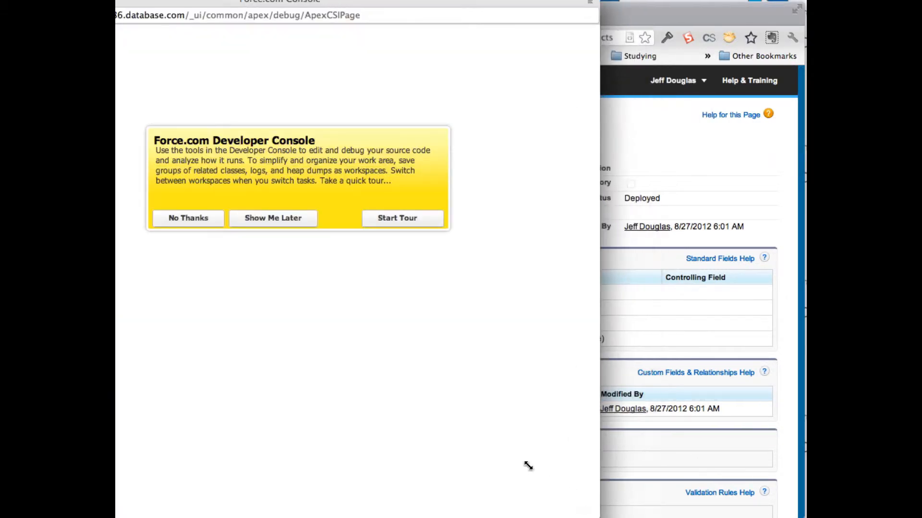
click(192, 219)
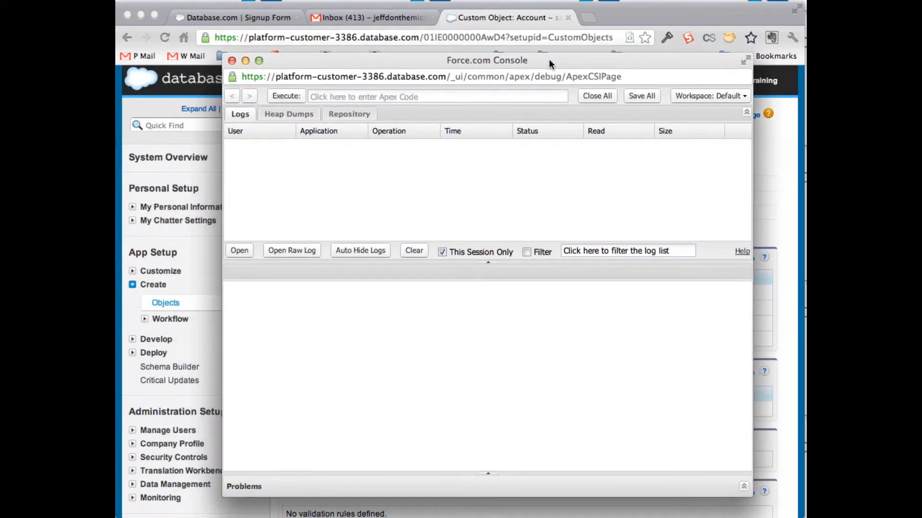
drag(549, 58, 546, 57)
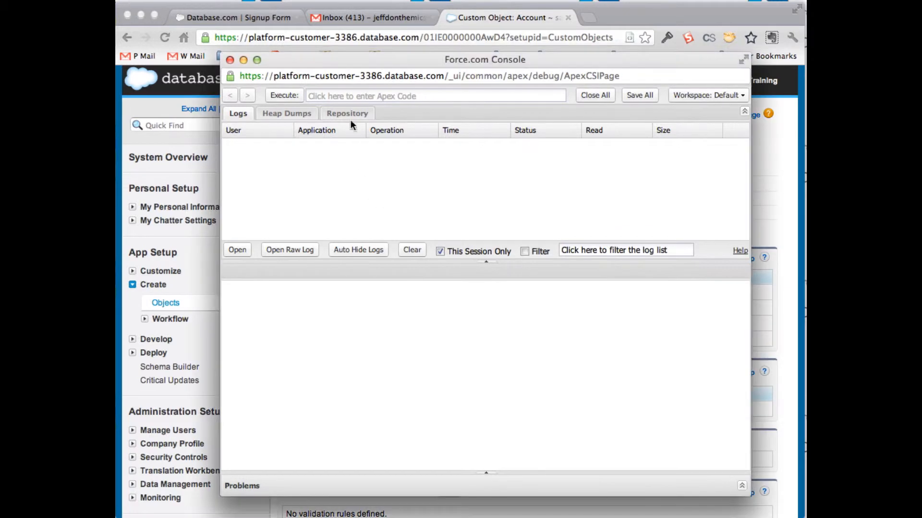
Execute Apex code inserting Account__c records Account 1 in New York and Account 2 in San Francisco, and close the console
click(350, 95)
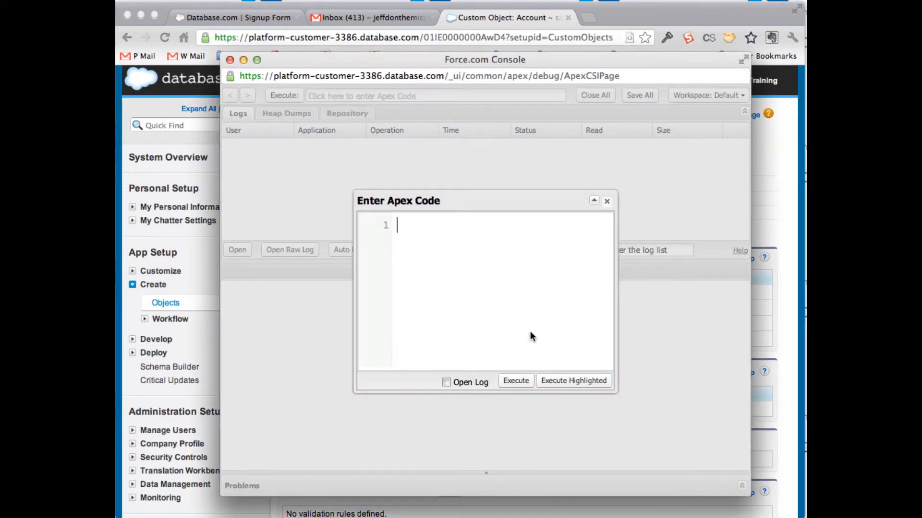
text(Account__c a1 = new Account__c(); a1.Name = 'Account 1'; a1.City__c = 'New York'; insert a1;  Account__c a2 = new Account__c(); a2.Name = 'Account 2'; a2.City__c = 'San Francisco'; insert a2;)
drag(614, 385, 716, 381)
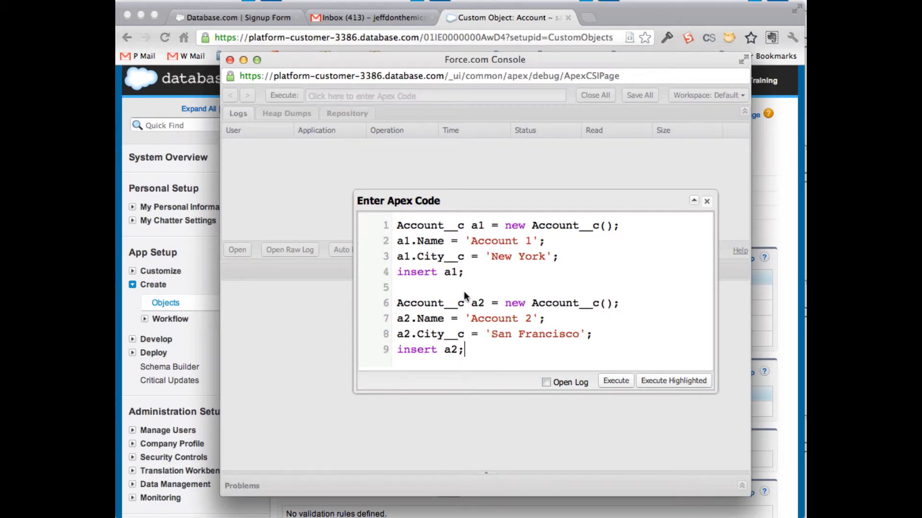
click(618, 382)
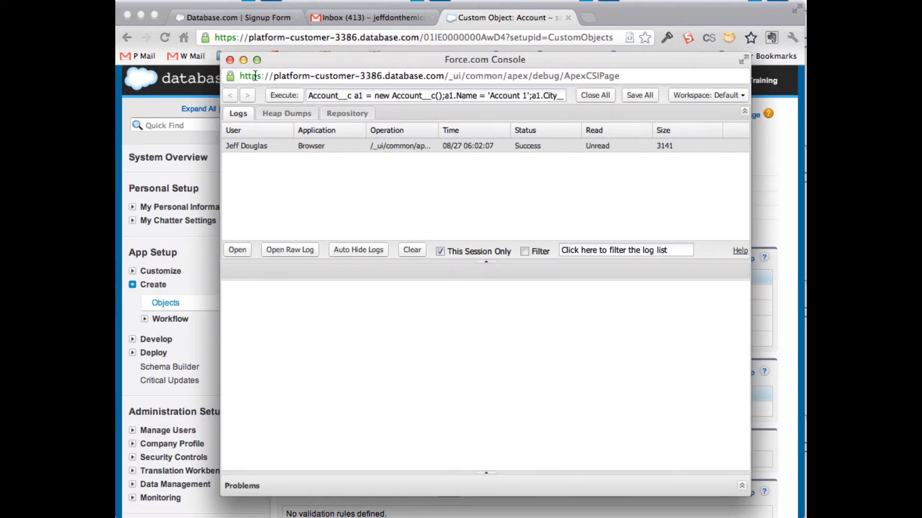
click(230, 60)
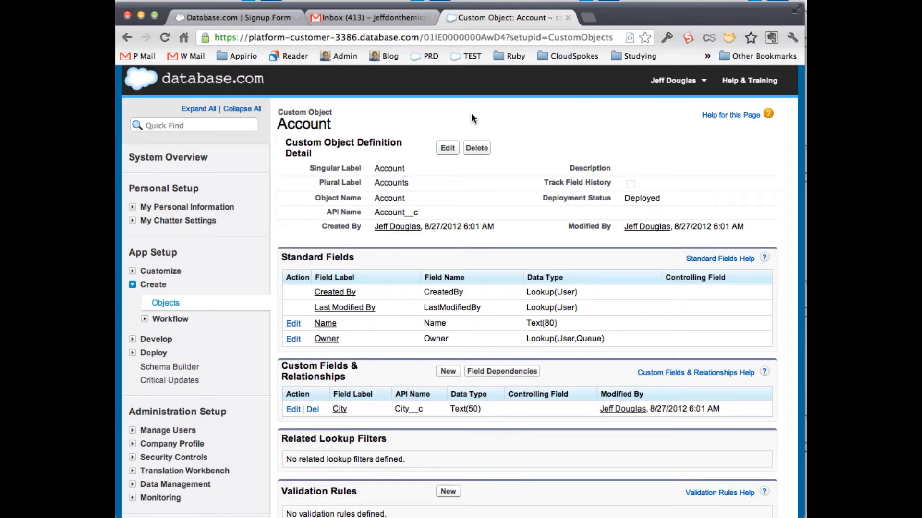
Check the Gmail inbox for Database.com emails and return to the Account object page
click(251, 17)
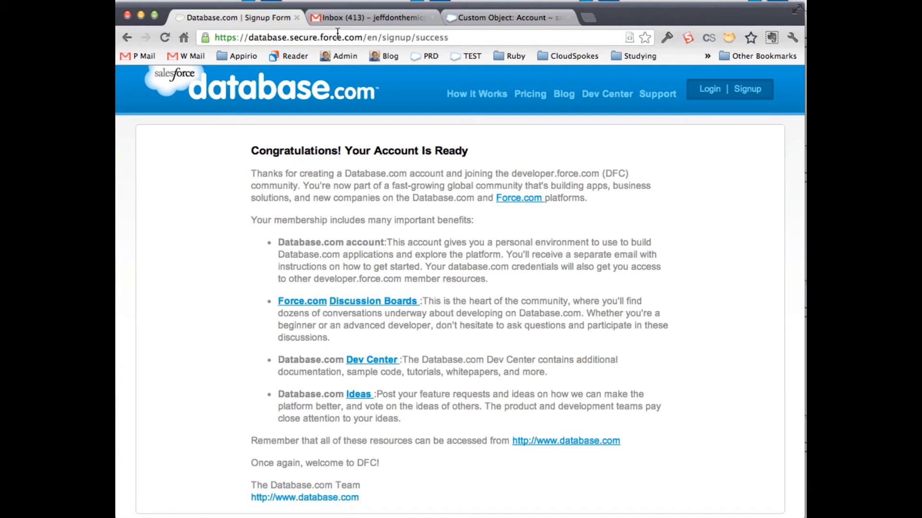
click(384, 18)
click(174, 185)
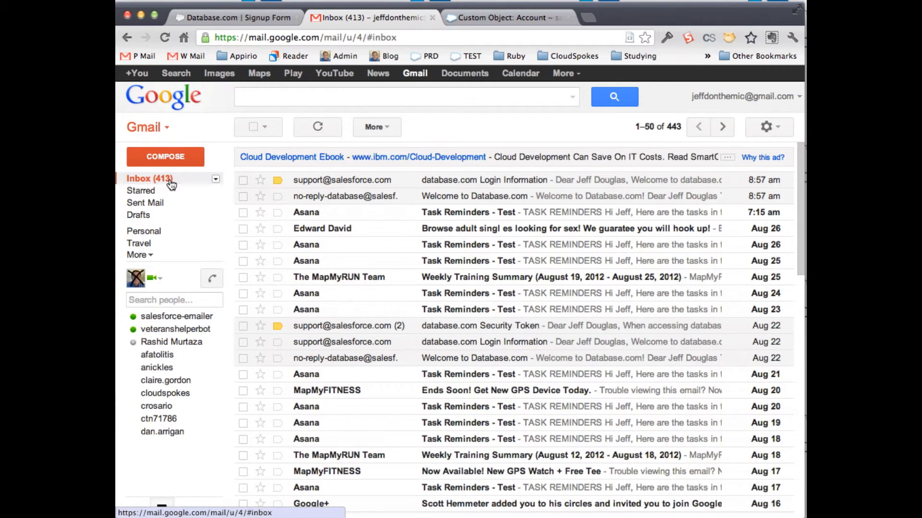
click(463, 17)
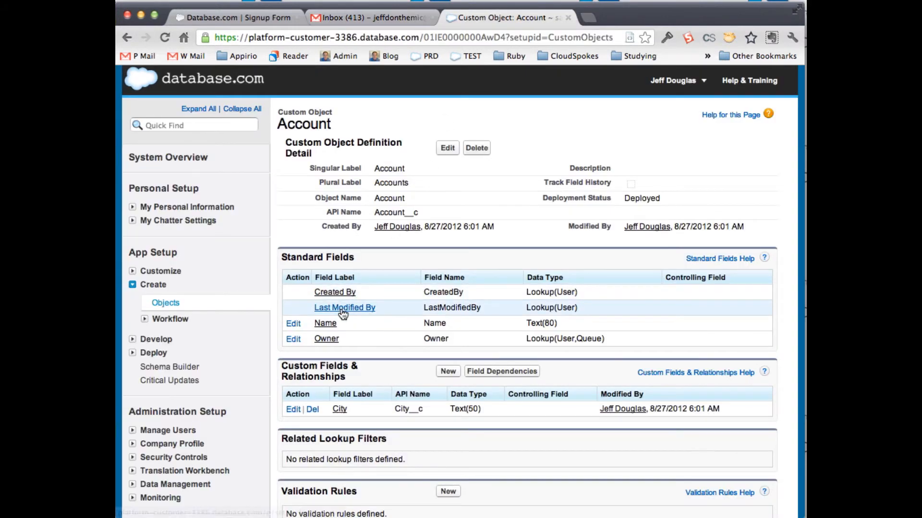
Reset the personal security token and review how to combine it with the password
click(133, 209)
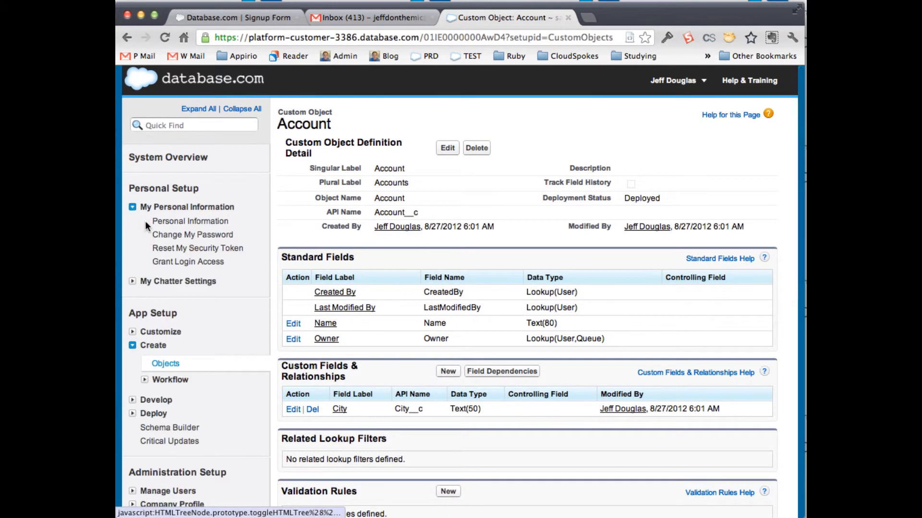
click(168, 252)
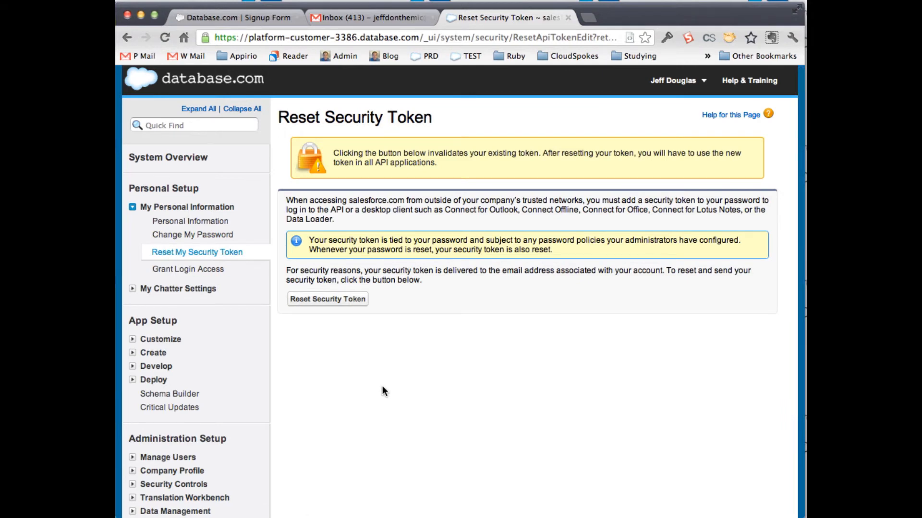
click(329, 301)
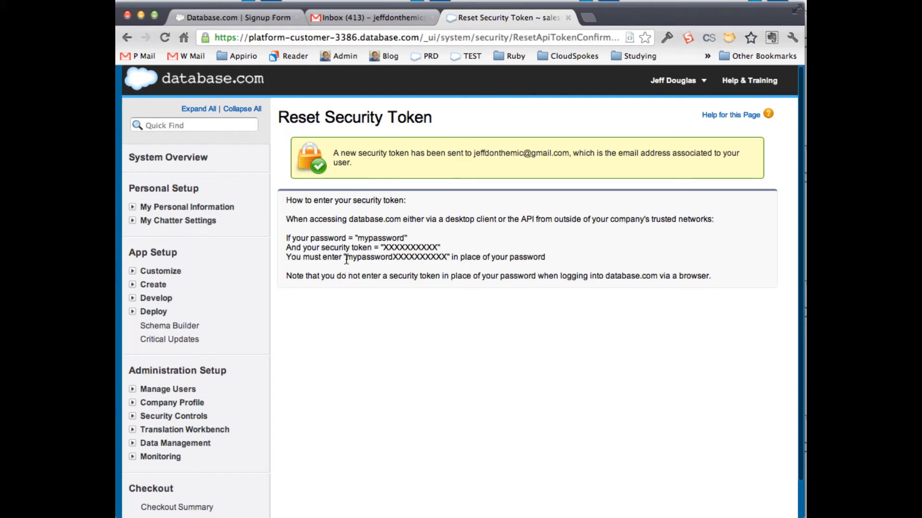
drag(345, 259, 446, 258)
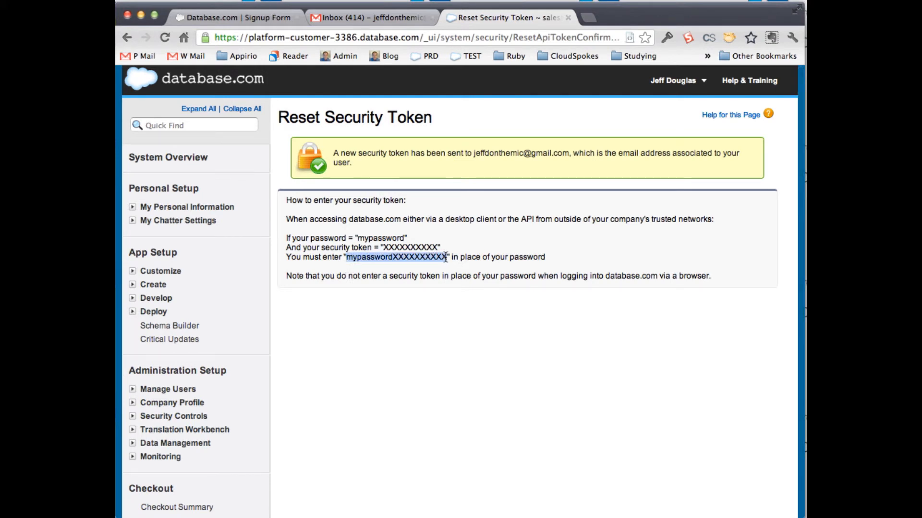
click(446, 304)
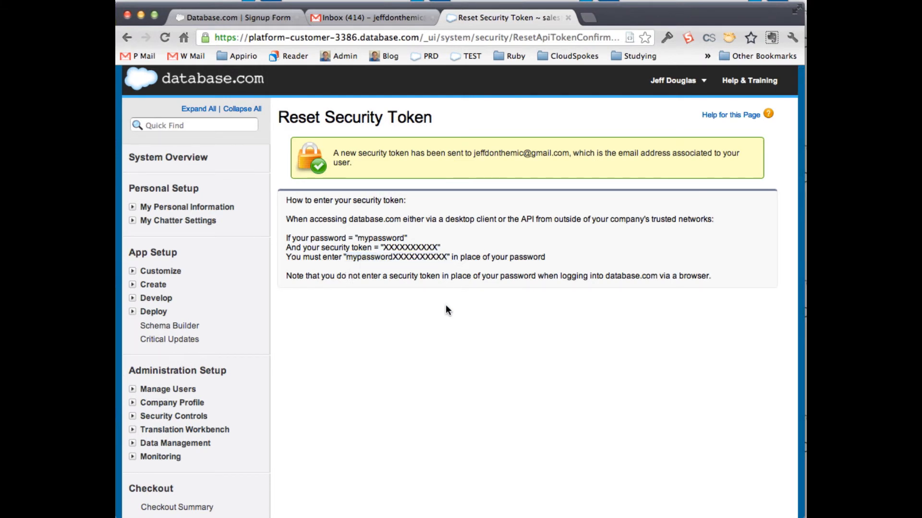
Switch to the Gmail inbox to find the database.com Security Token email
click(347, 14)
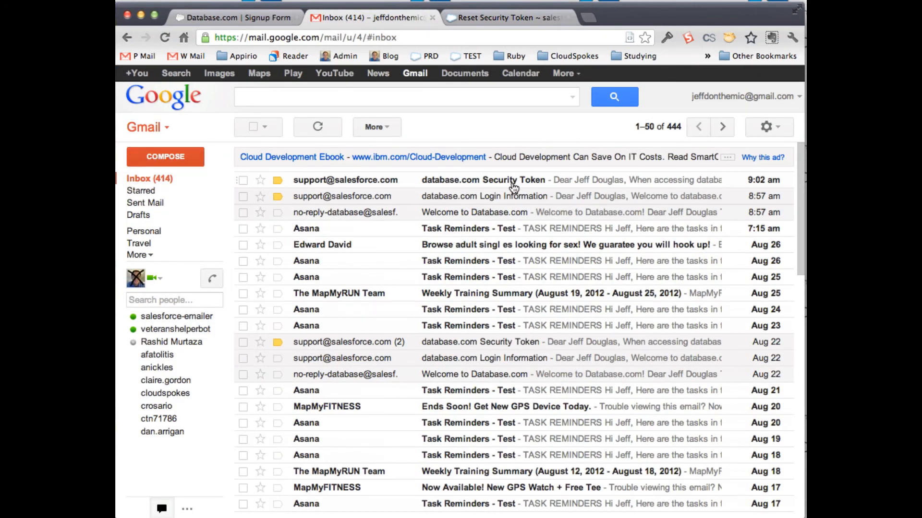